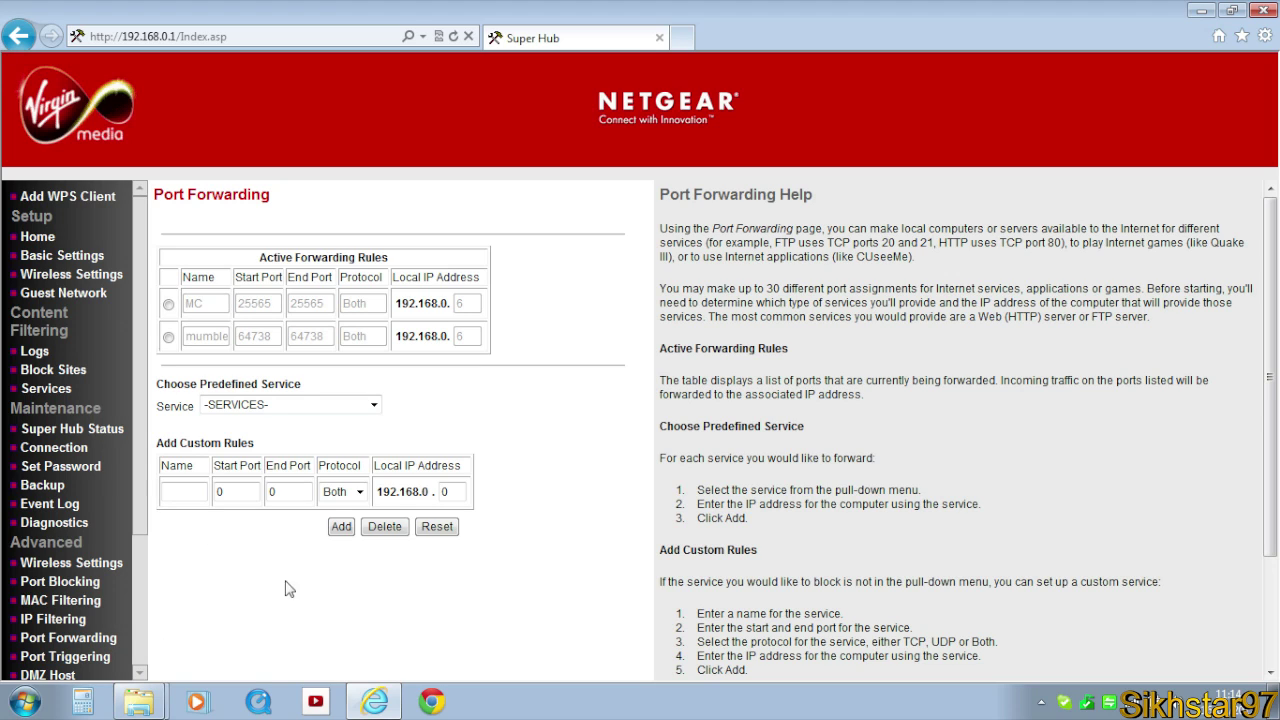
Name the custom rule 'ventrilo' with start and end port 3784 and protocol Both.
click(189, 490)
text(ventrilo)
double_click(232, 491)
text(3784)
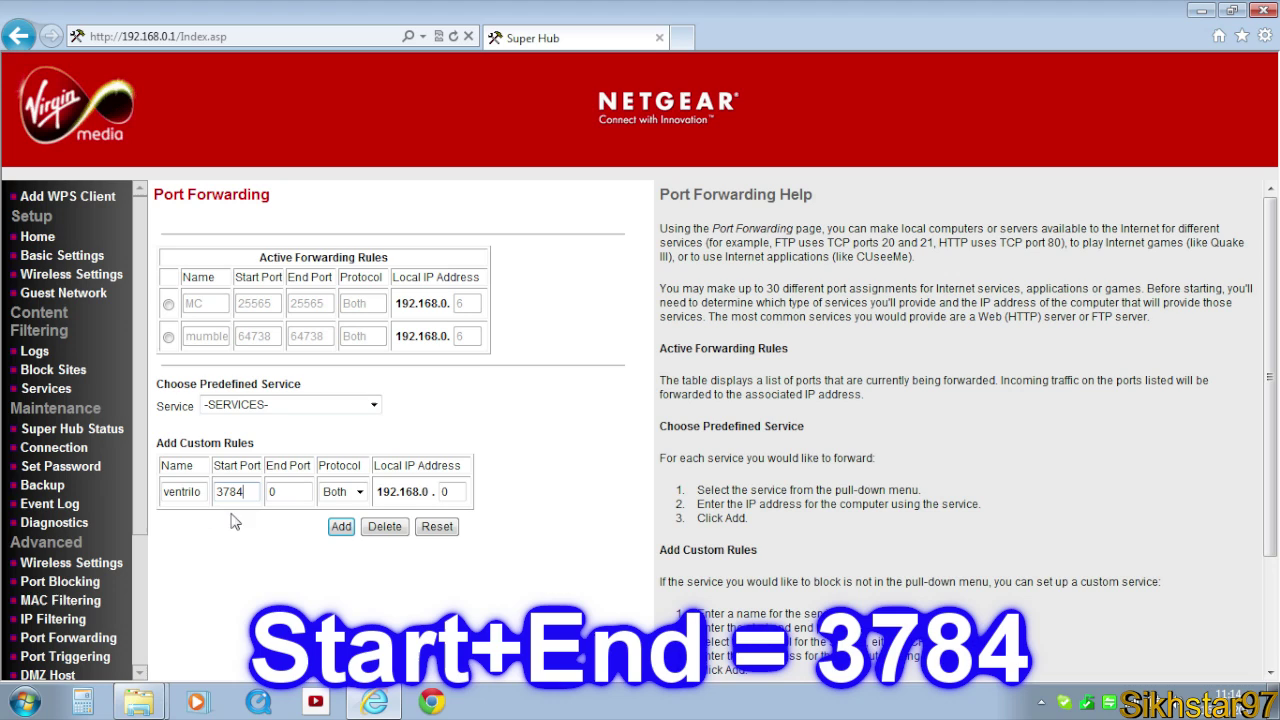
double_click(278, 491)
text(3784)
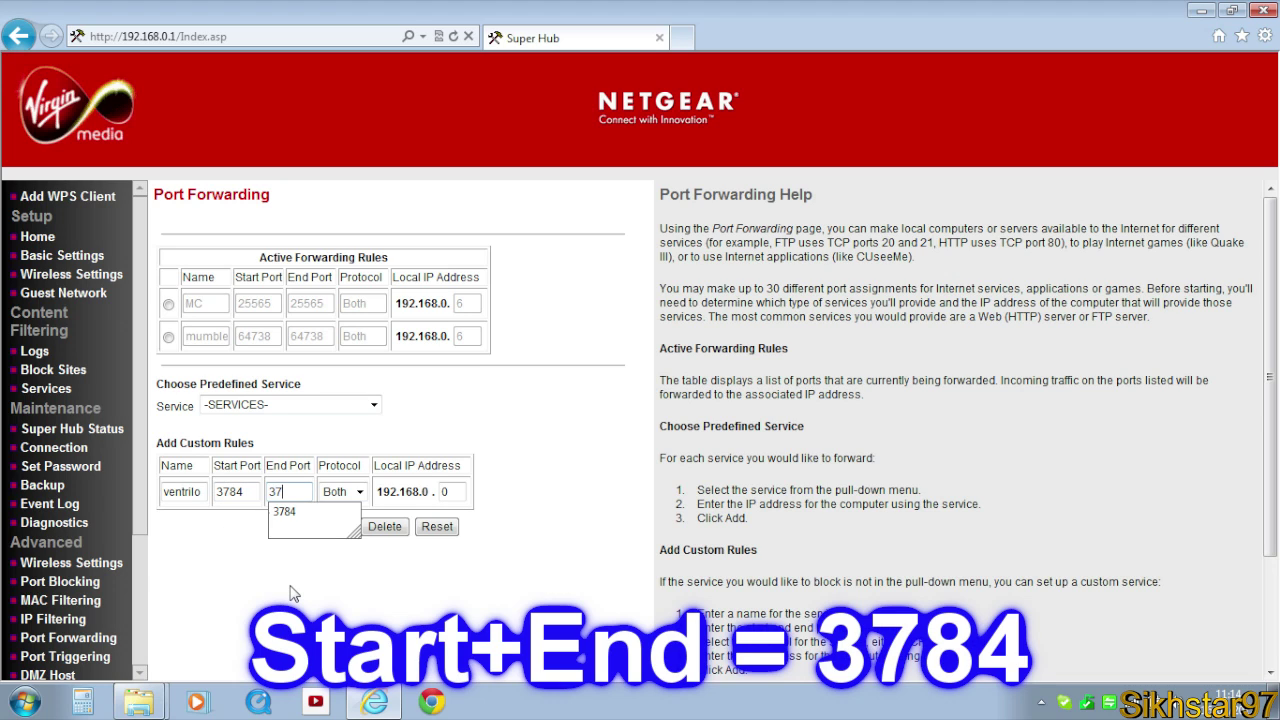
click(340, 491)
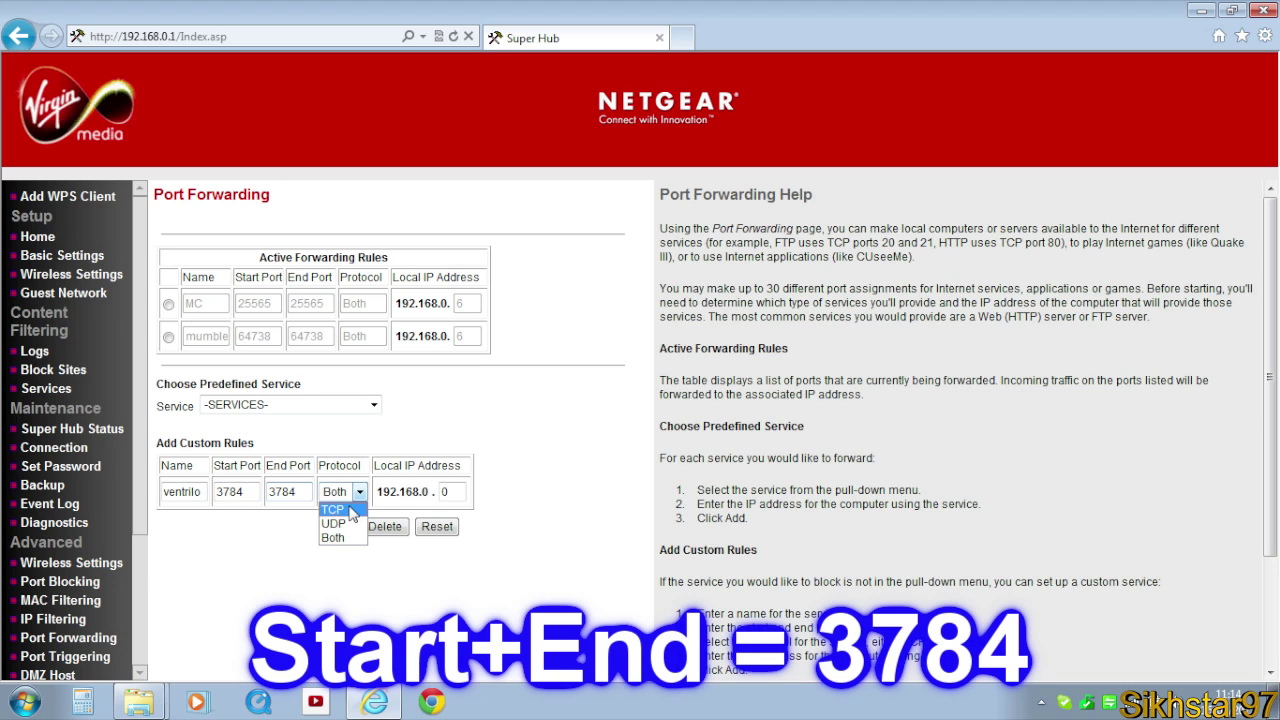
click(348, 540)
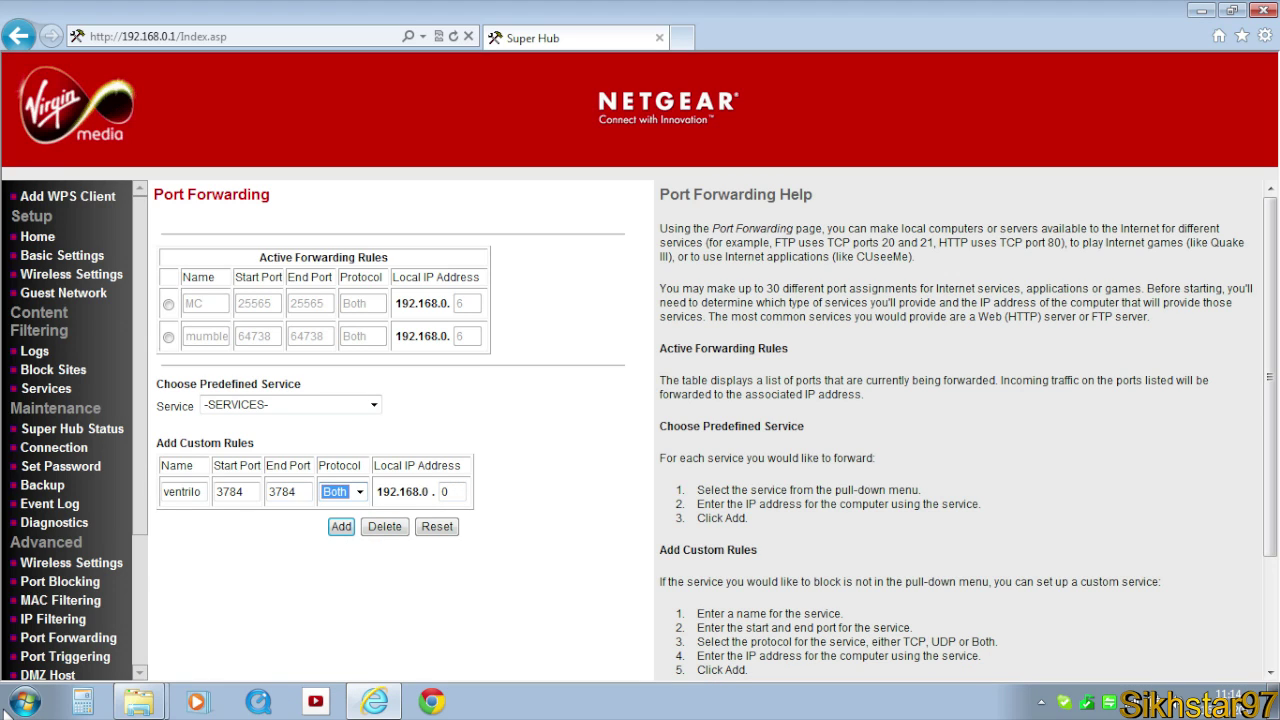
Run ipconfig in Command Prompt to find this PC's IPv4 address 192.168.0.6.
click(14, 708)
text(cmd)
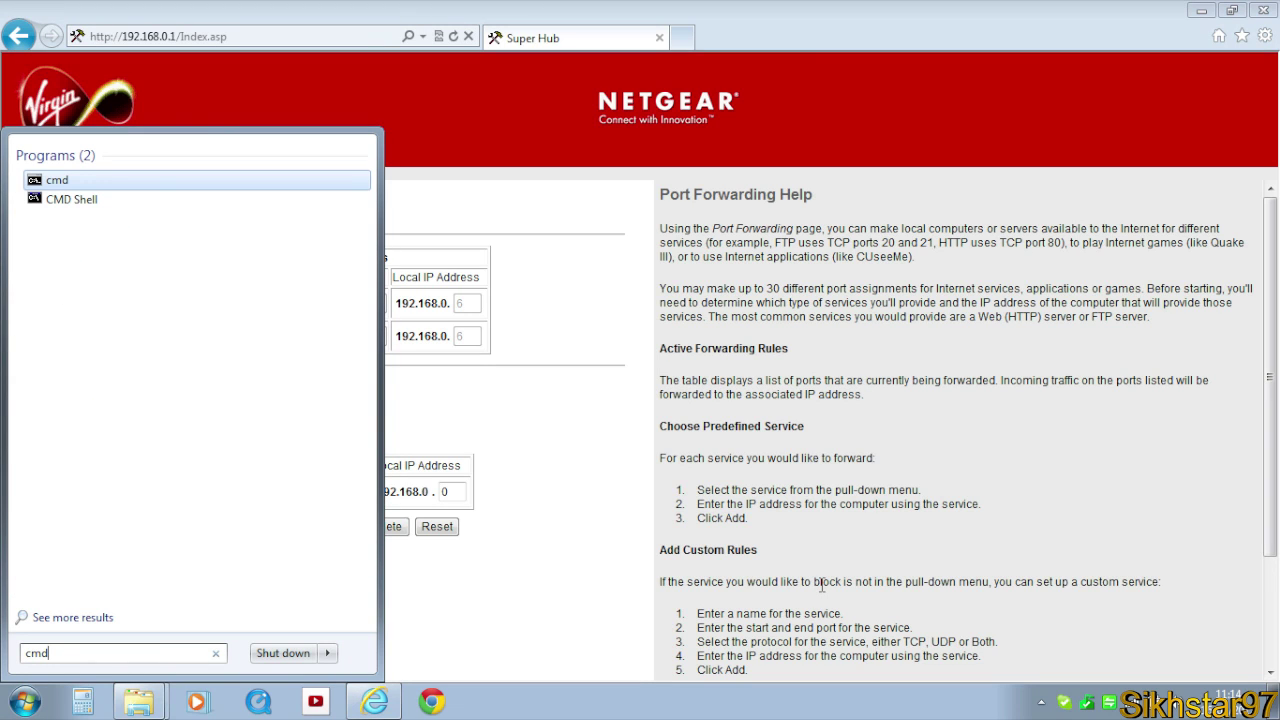
key(Return)
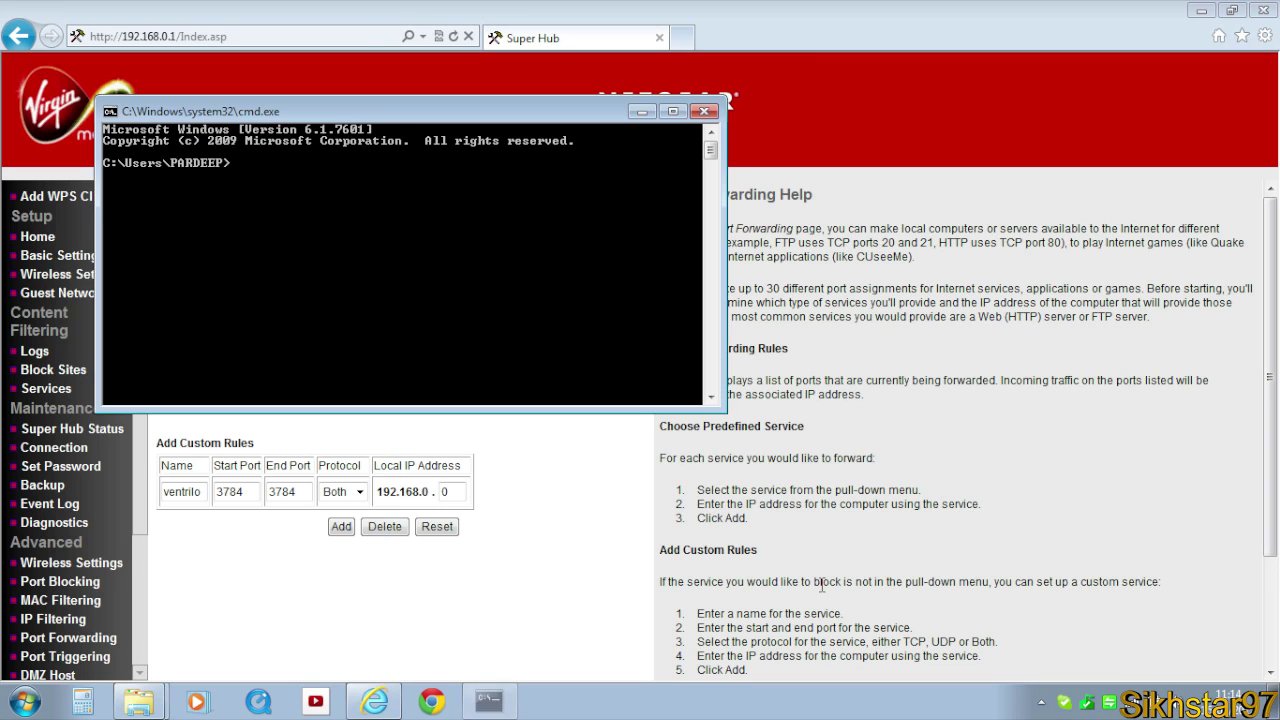
text(ipconfig)
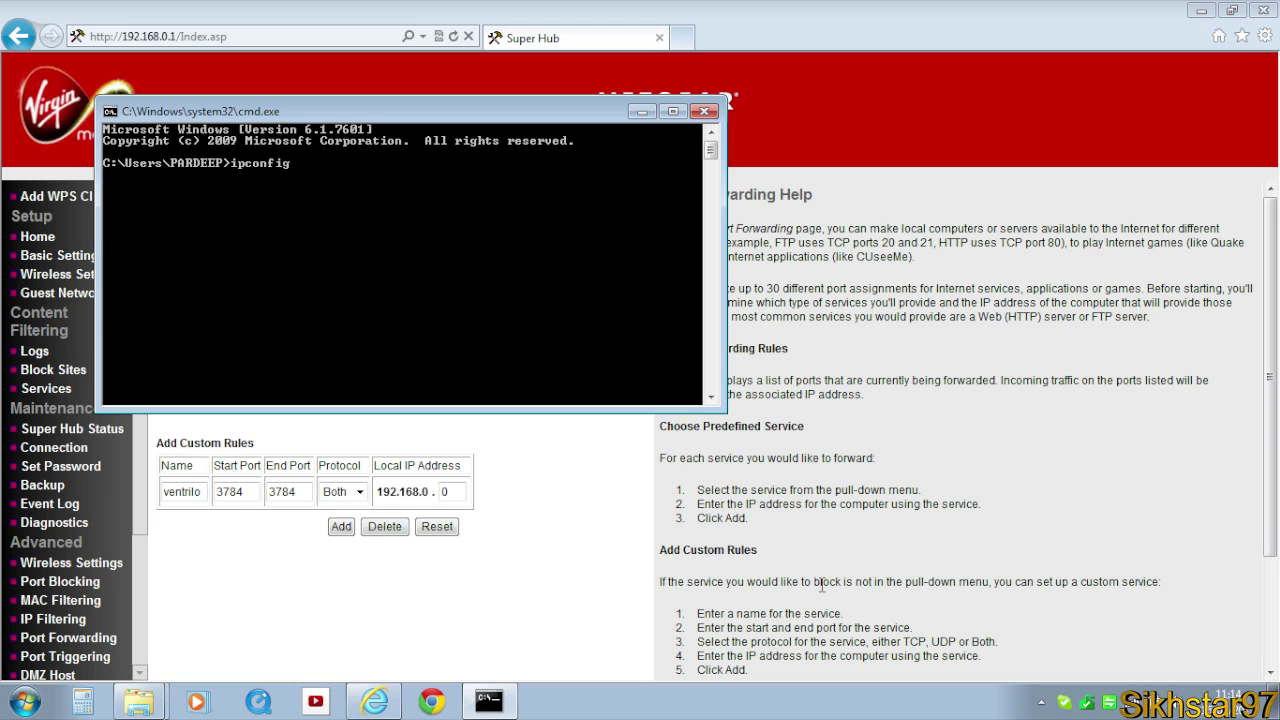
key(Return)
Close Command Prompt and select the last box of the rule's Local IP Address.
scroll(605, 318, up, 10)
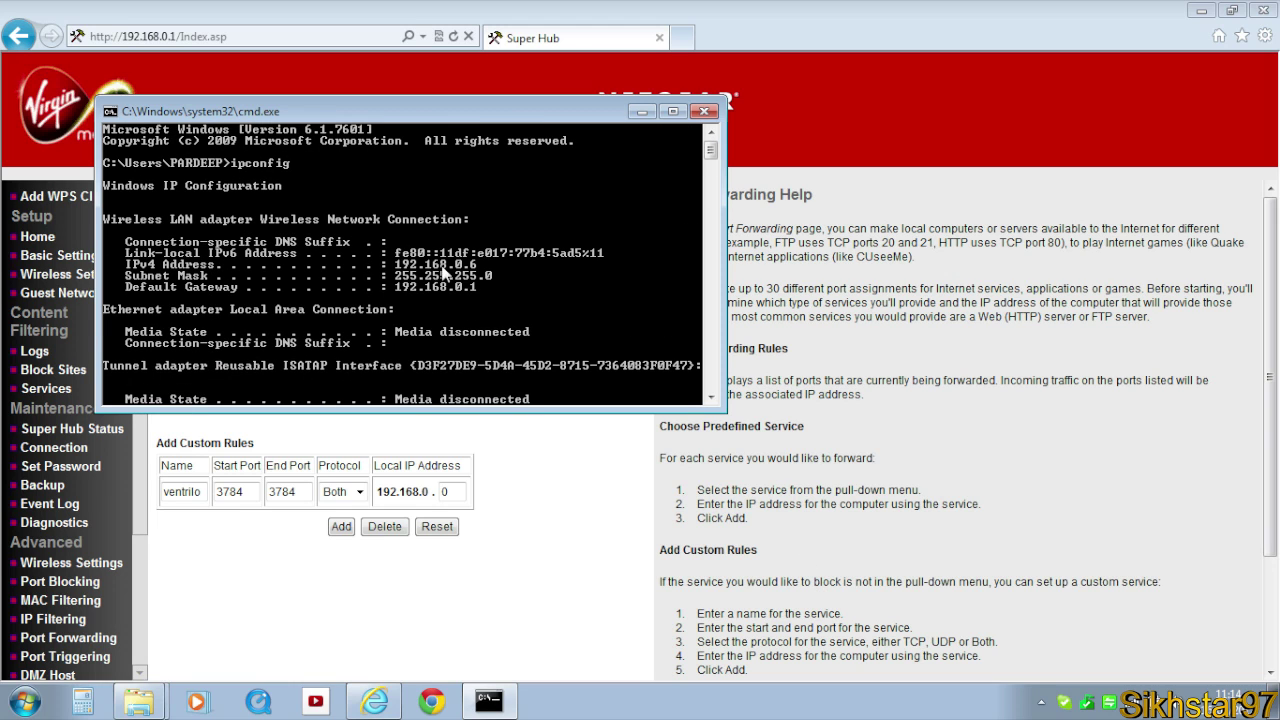
click(706, 111)
double_click(452, 492)
Set the local IP to end in 6, add the ventrilo rule, and open Ventrilo's user setup.
text(6)
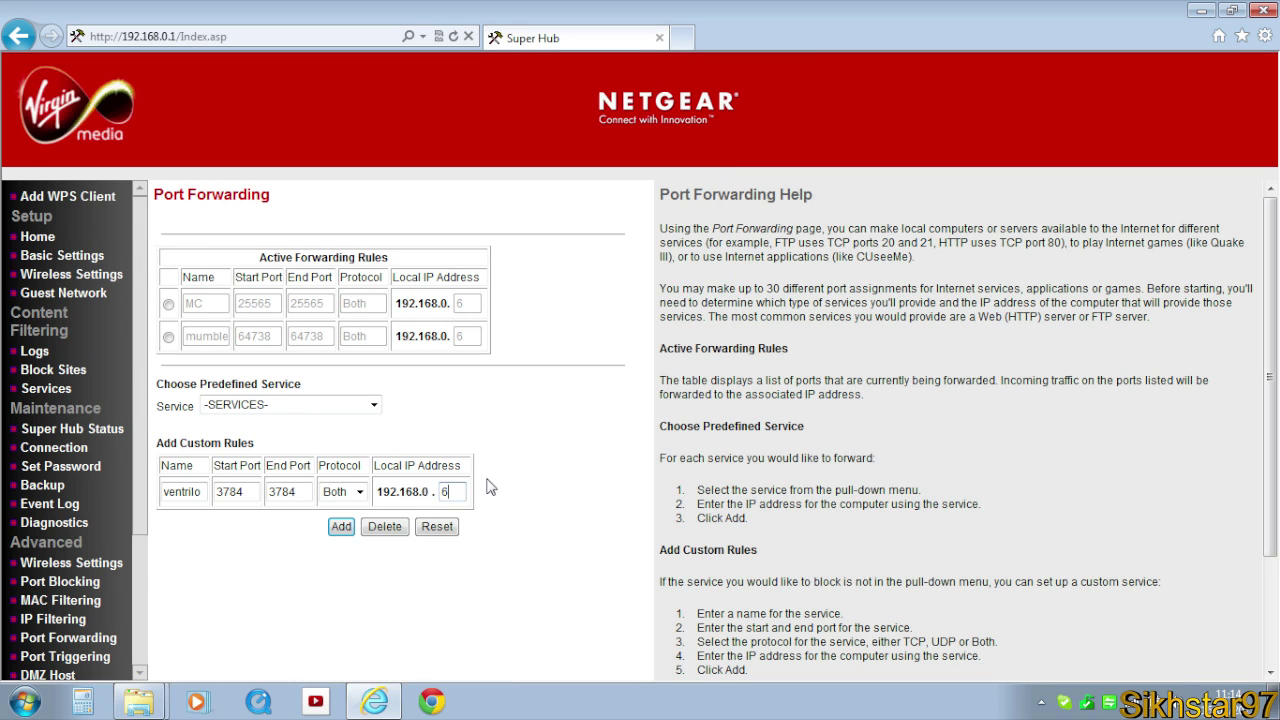
click(340, 527)
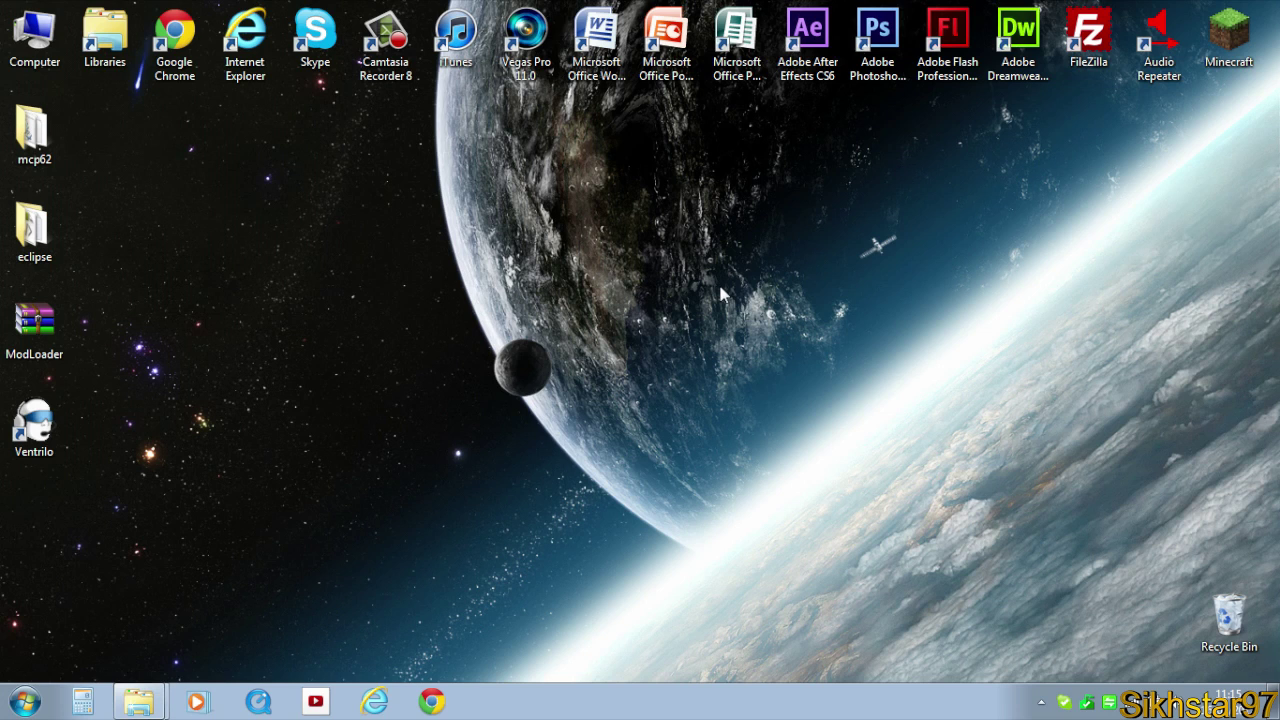
double_click(33, 425)
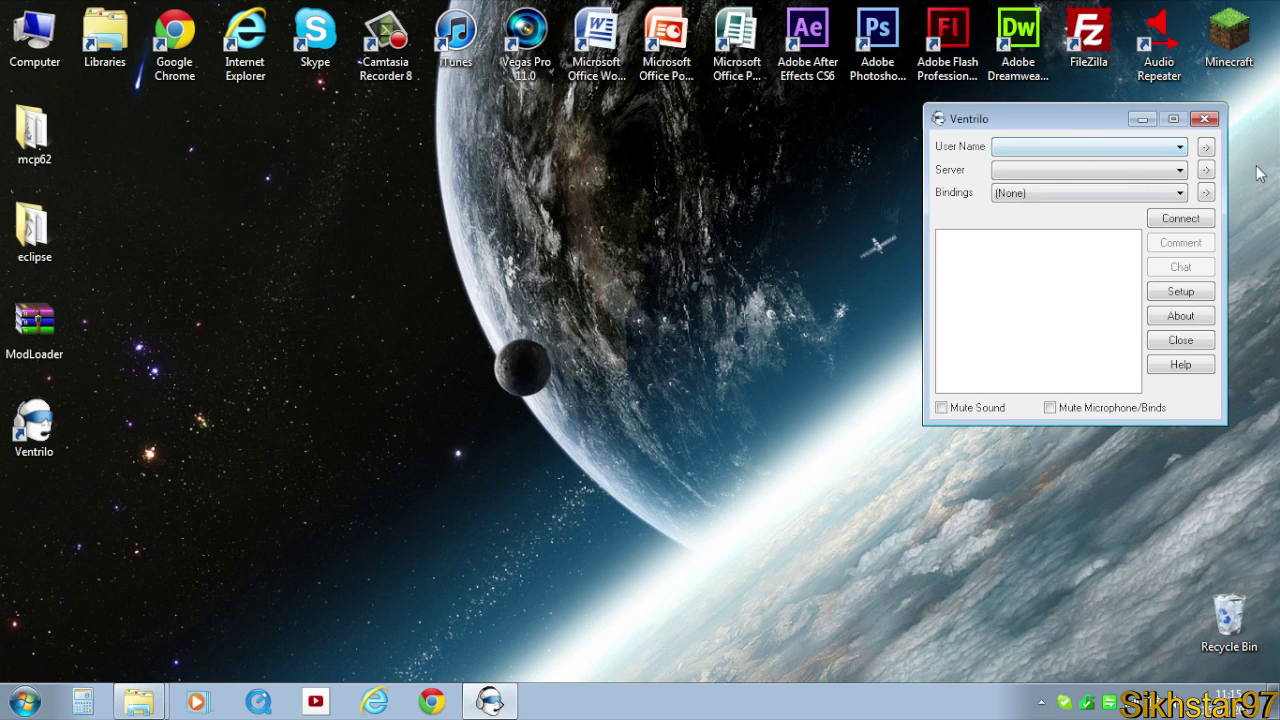
click(1207, 149)
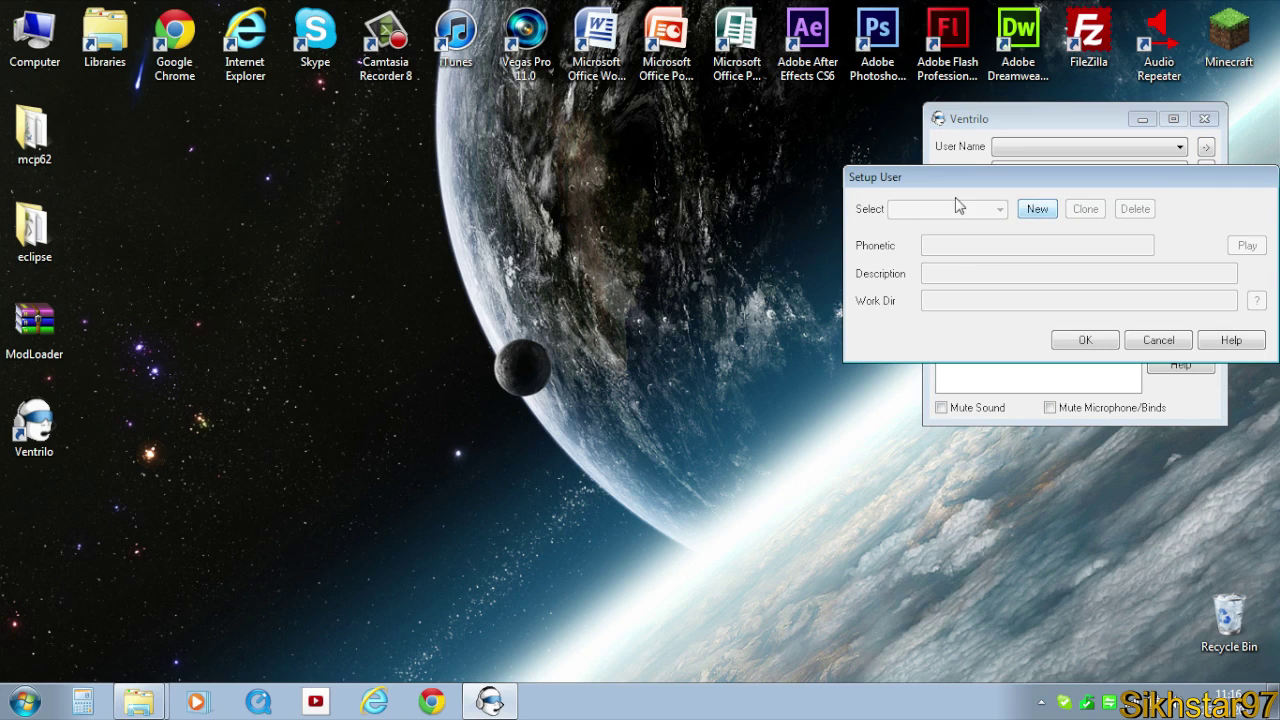
Create a new Ventrilo user profile with the chosen user name and confirm the setup.
click(1038, 210)
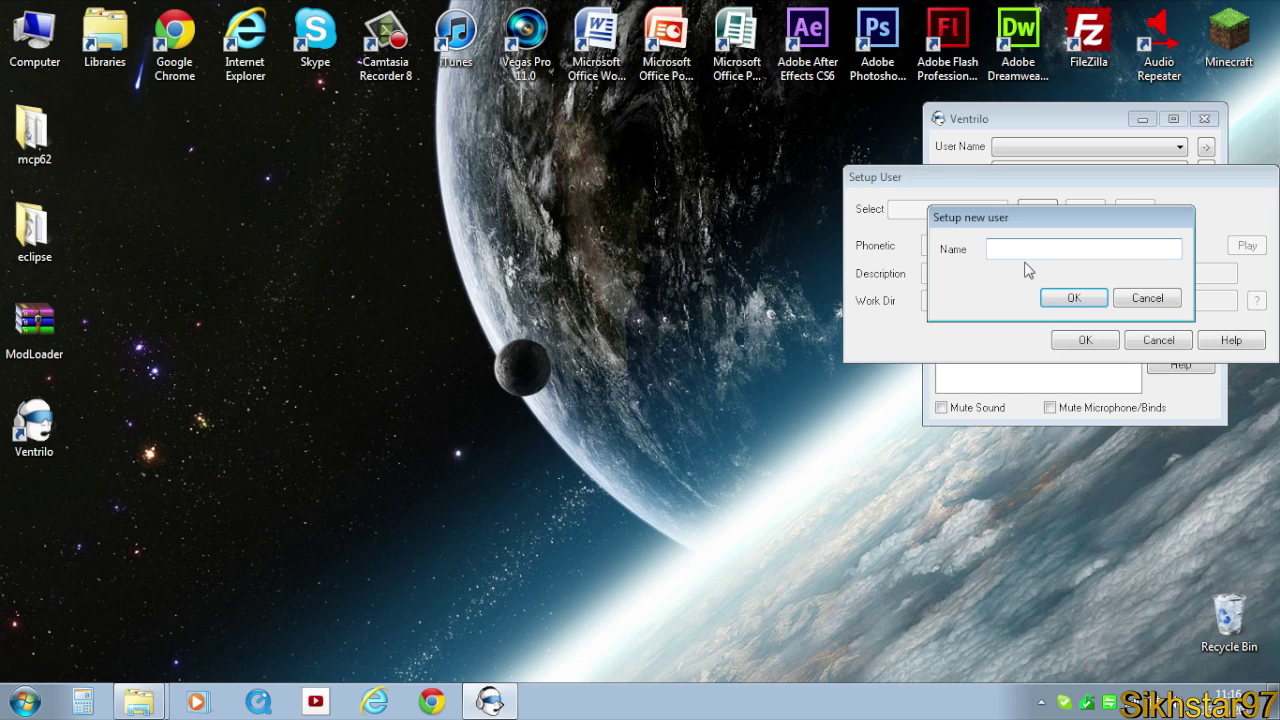
text(Sikhstar97)
click(1066, 297)
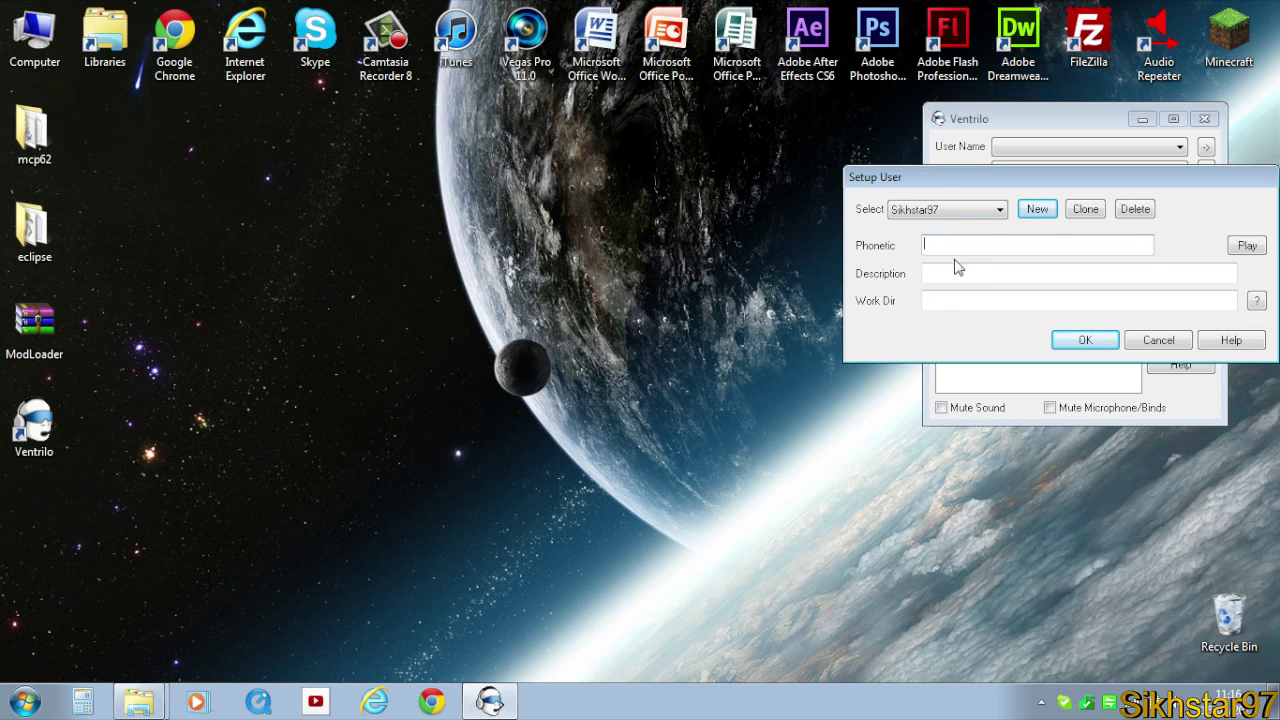
key(Tab)
key(Tab)
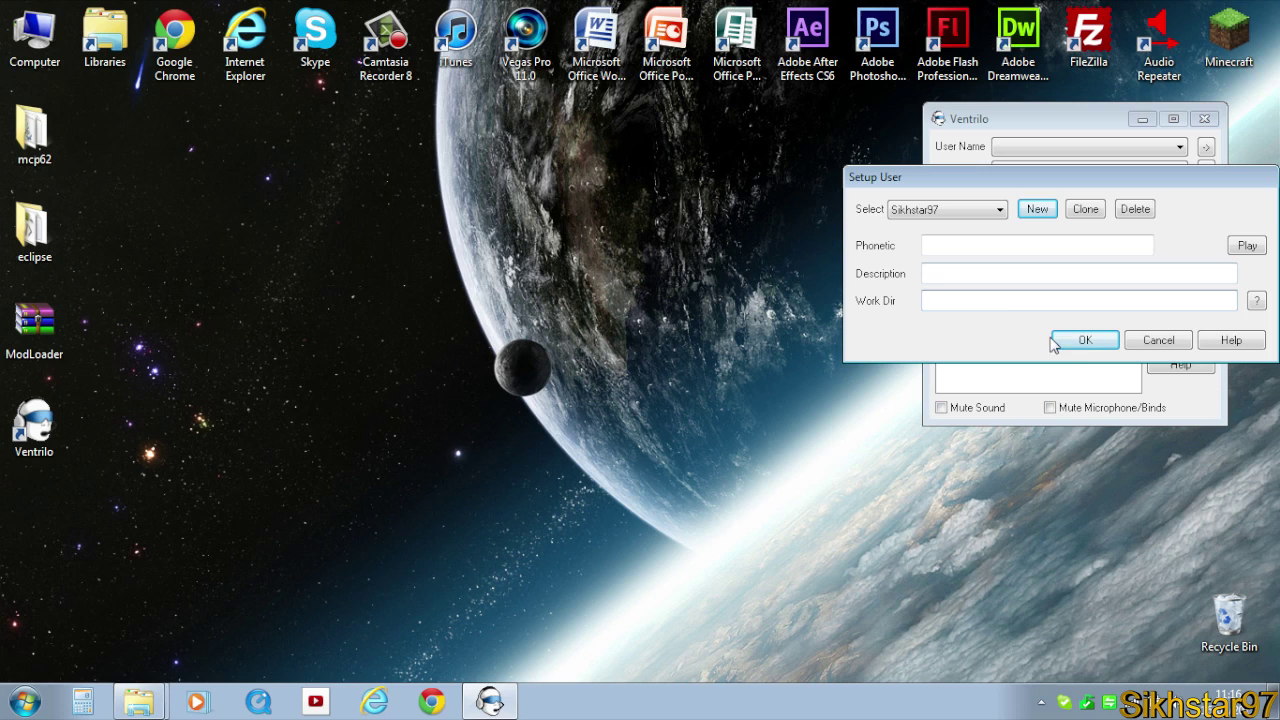
click(1086, 343)
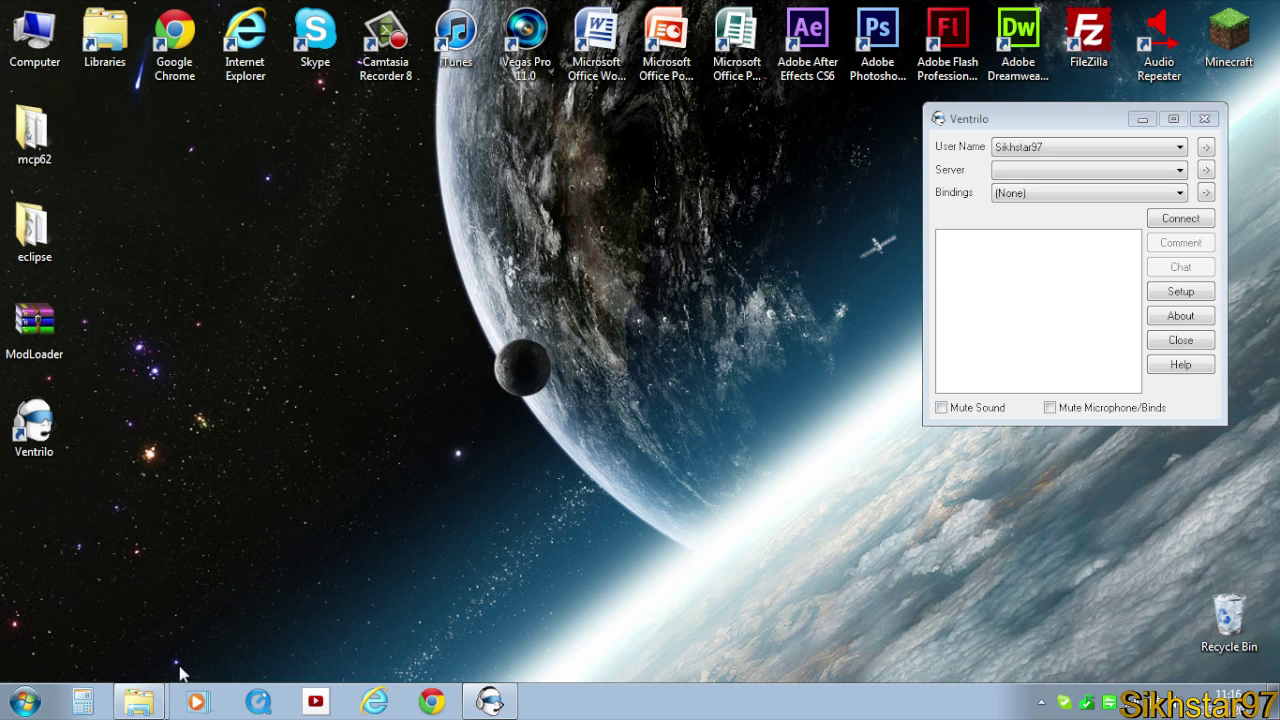
click(12, 700)
click(40, 607)
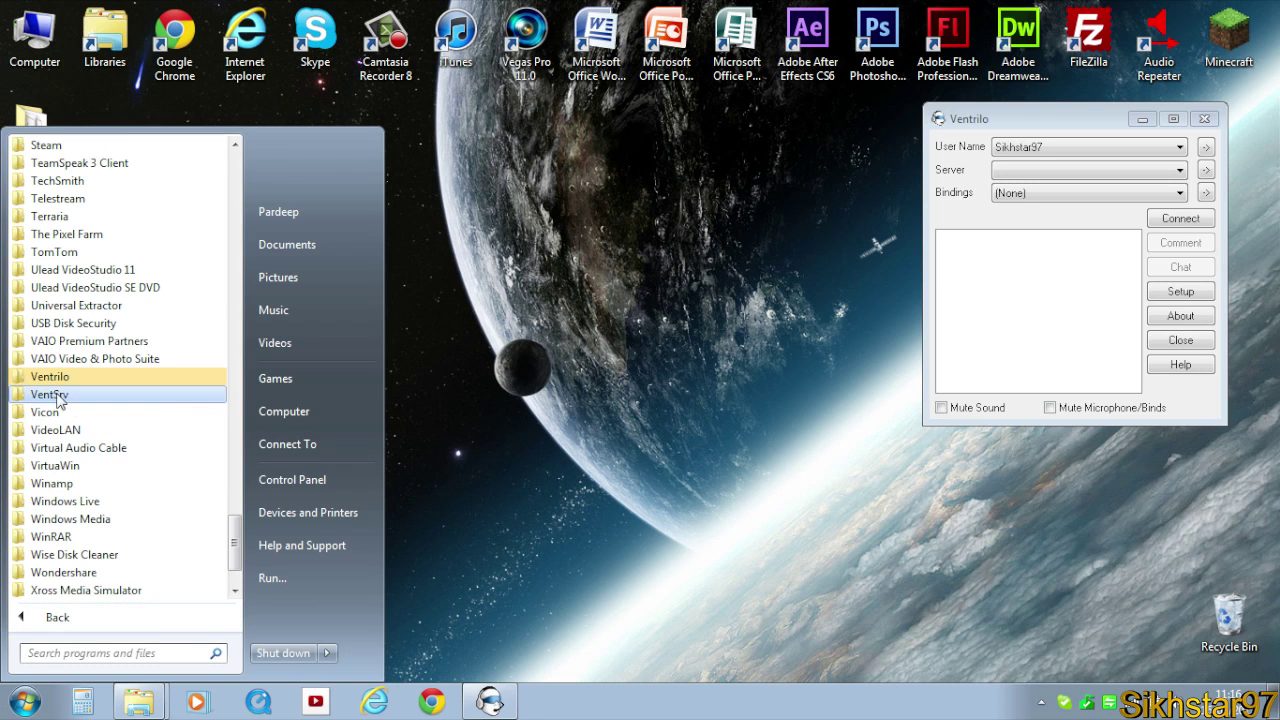
click(55, 394)
click(80, 476)
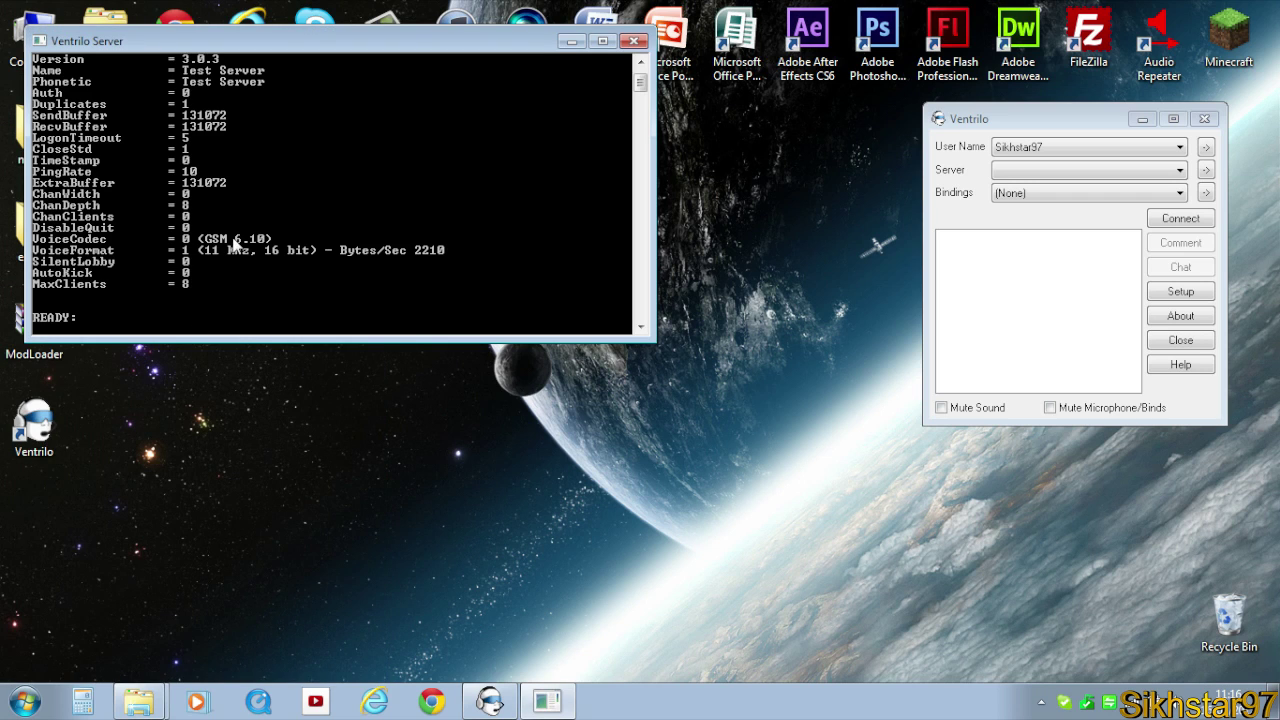
click(571, 41)
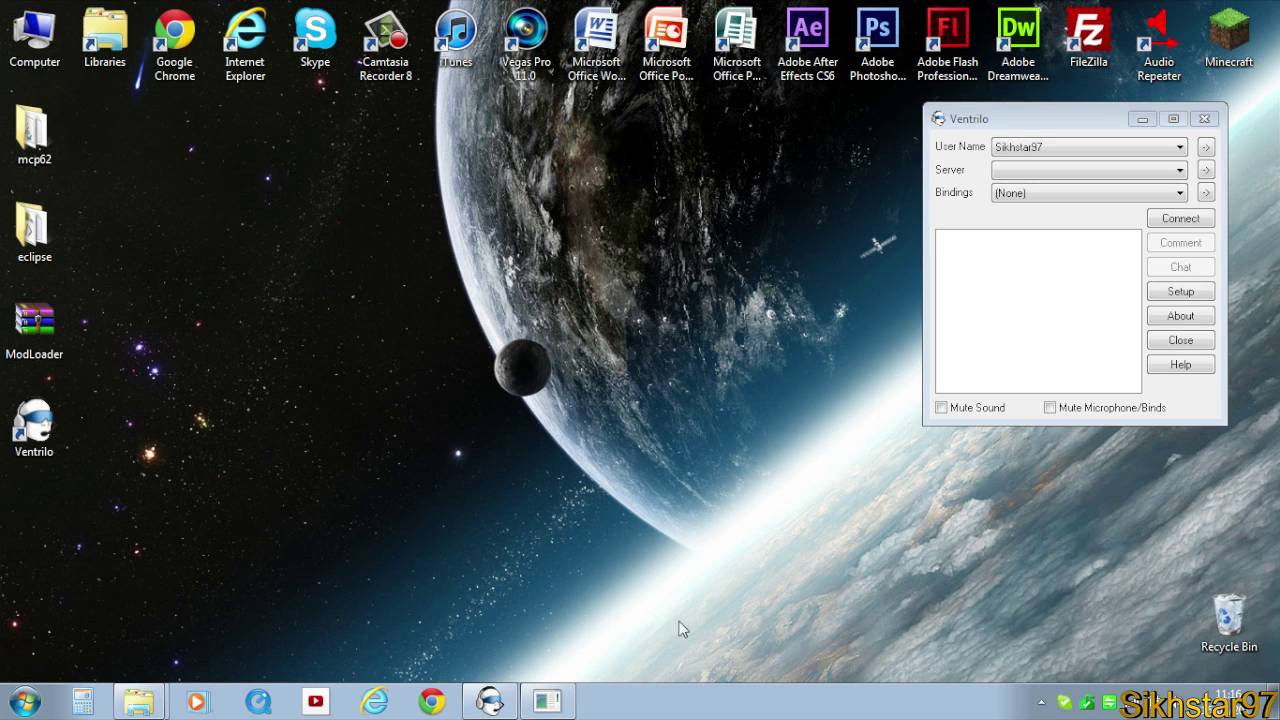
click(565, 700)
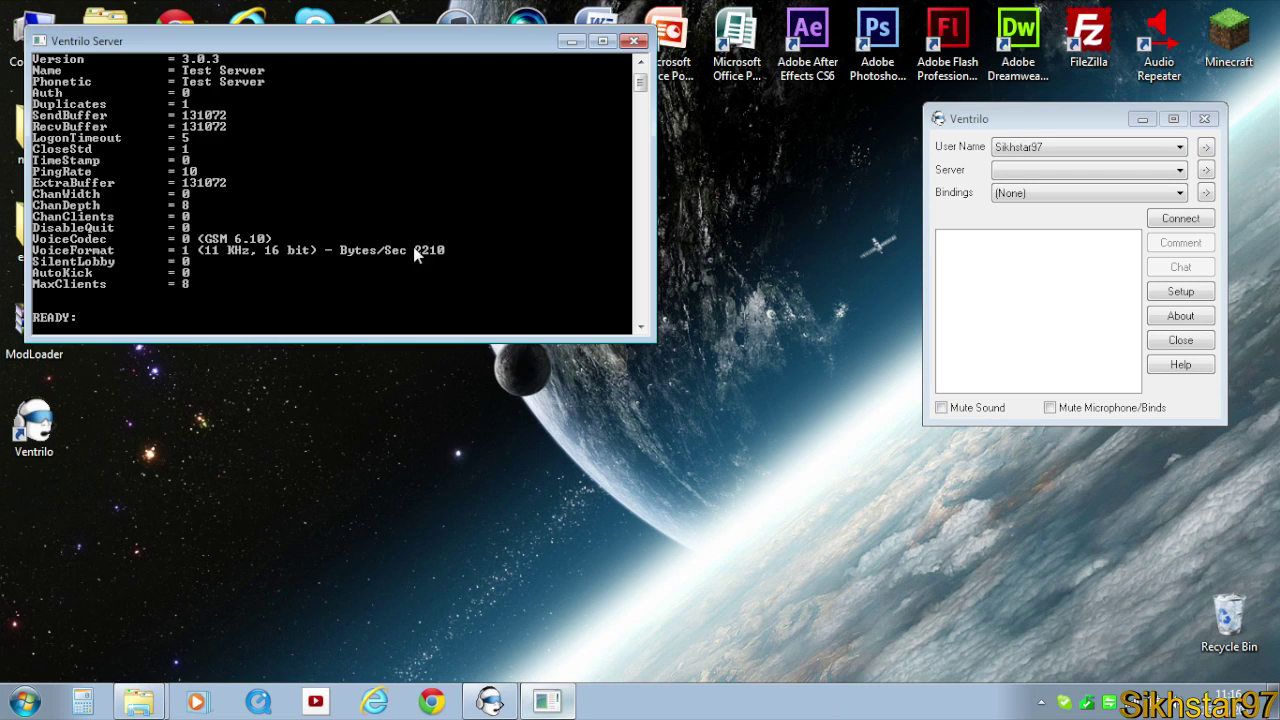
click(571, 41)
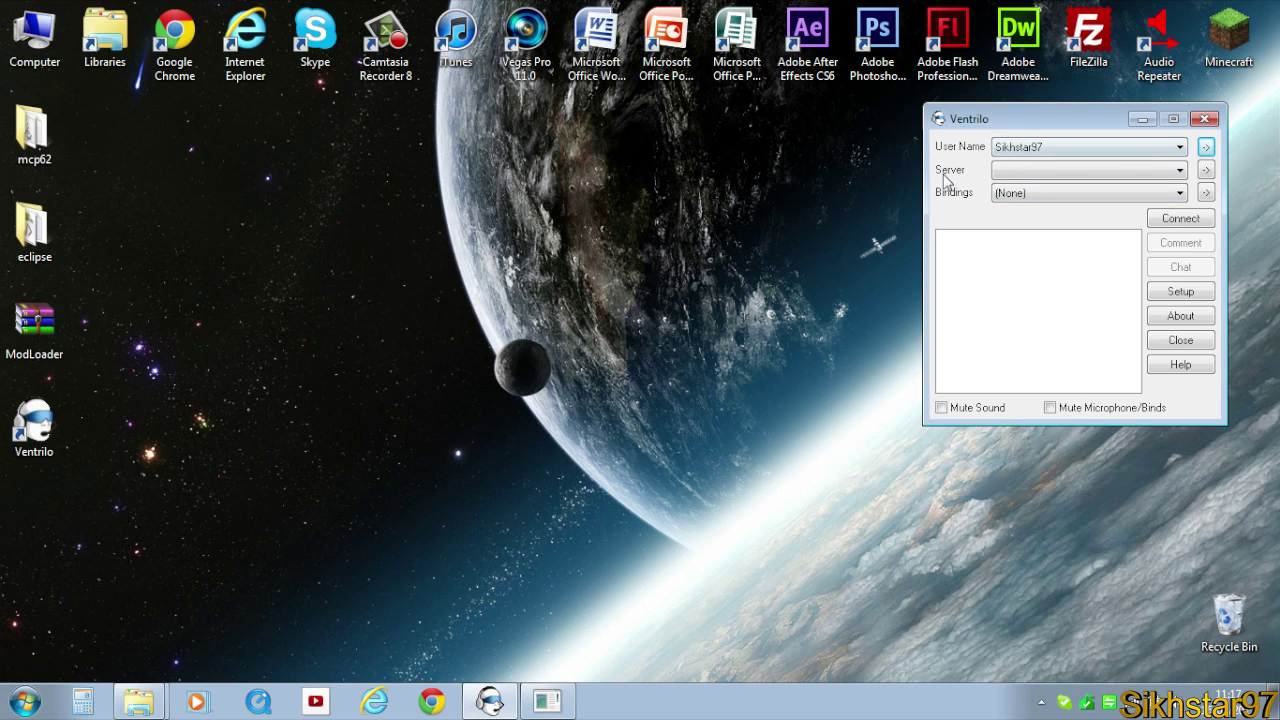
Add a 'local connection' server entry with hostname localhost and port 3784.
click(1207, 171)
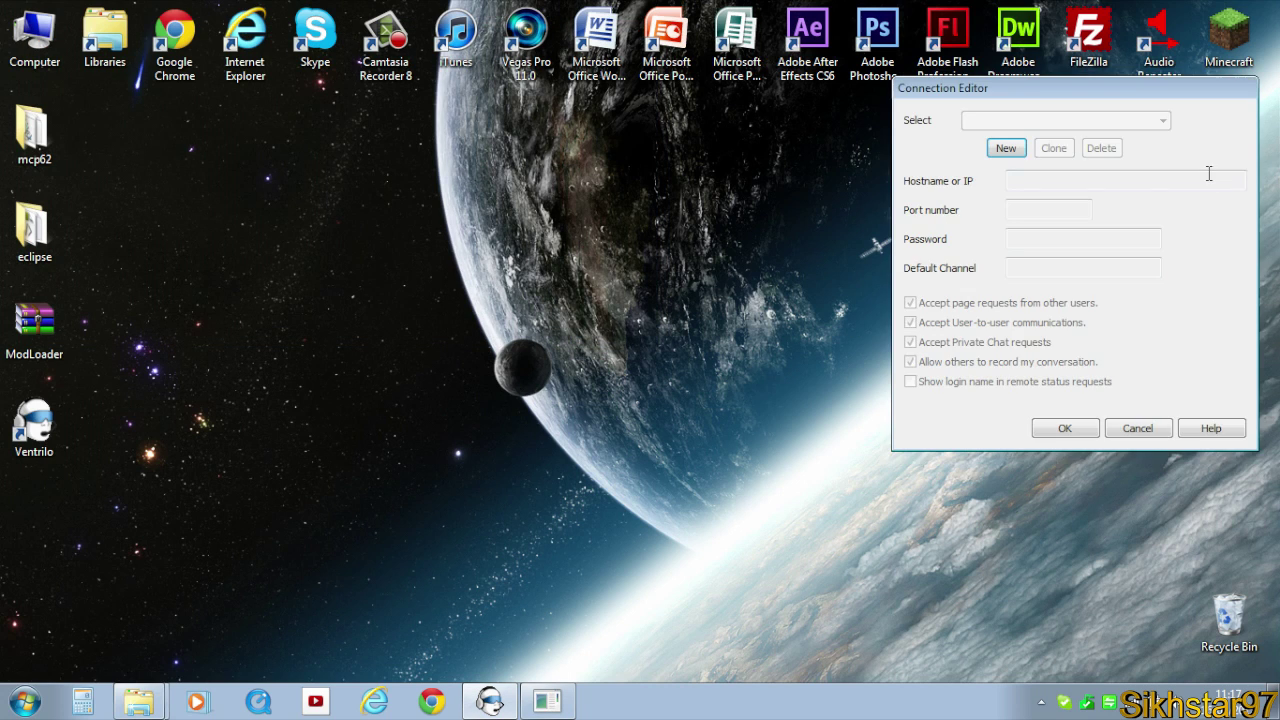
click(1006, 150)
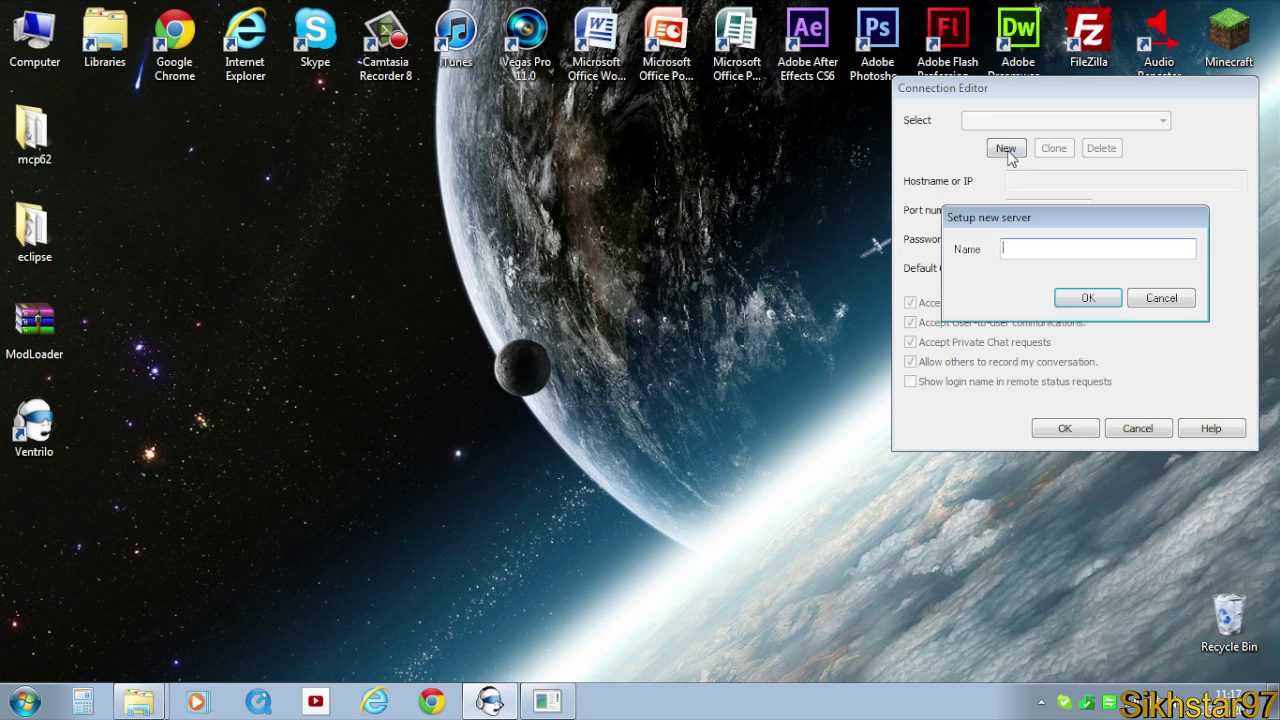
text(local connection)
key(Return)
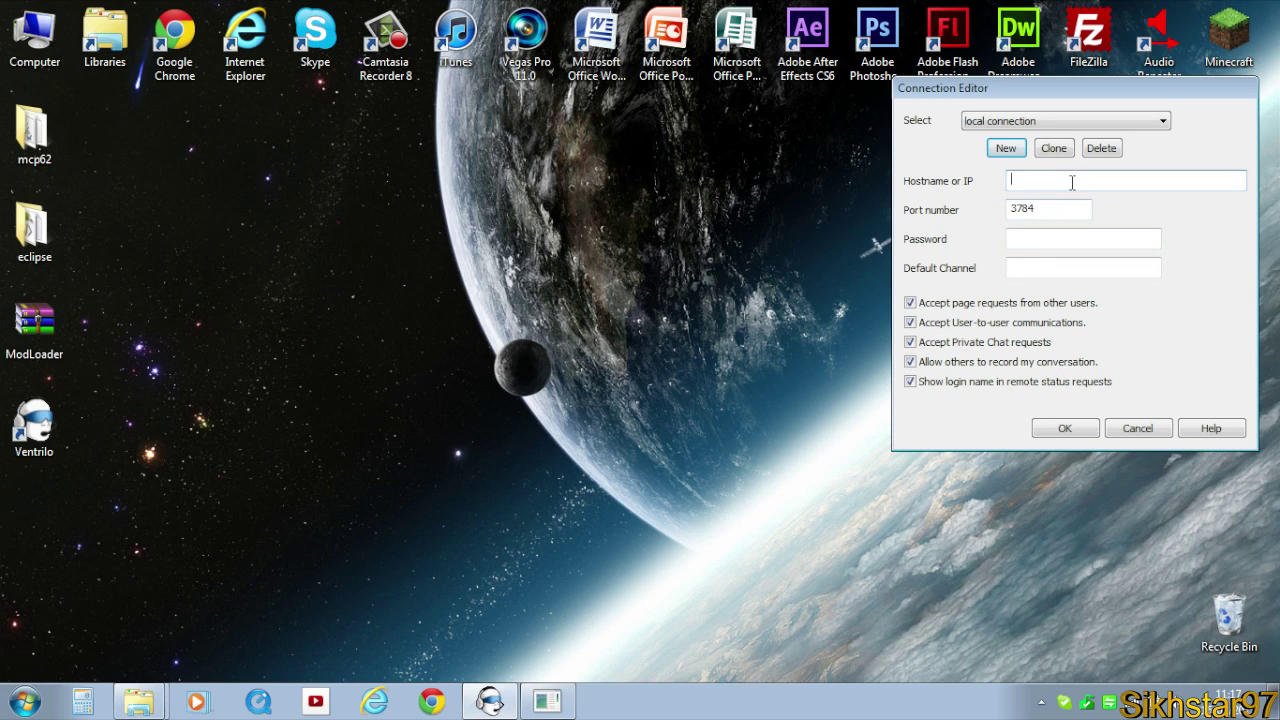
text(loca)
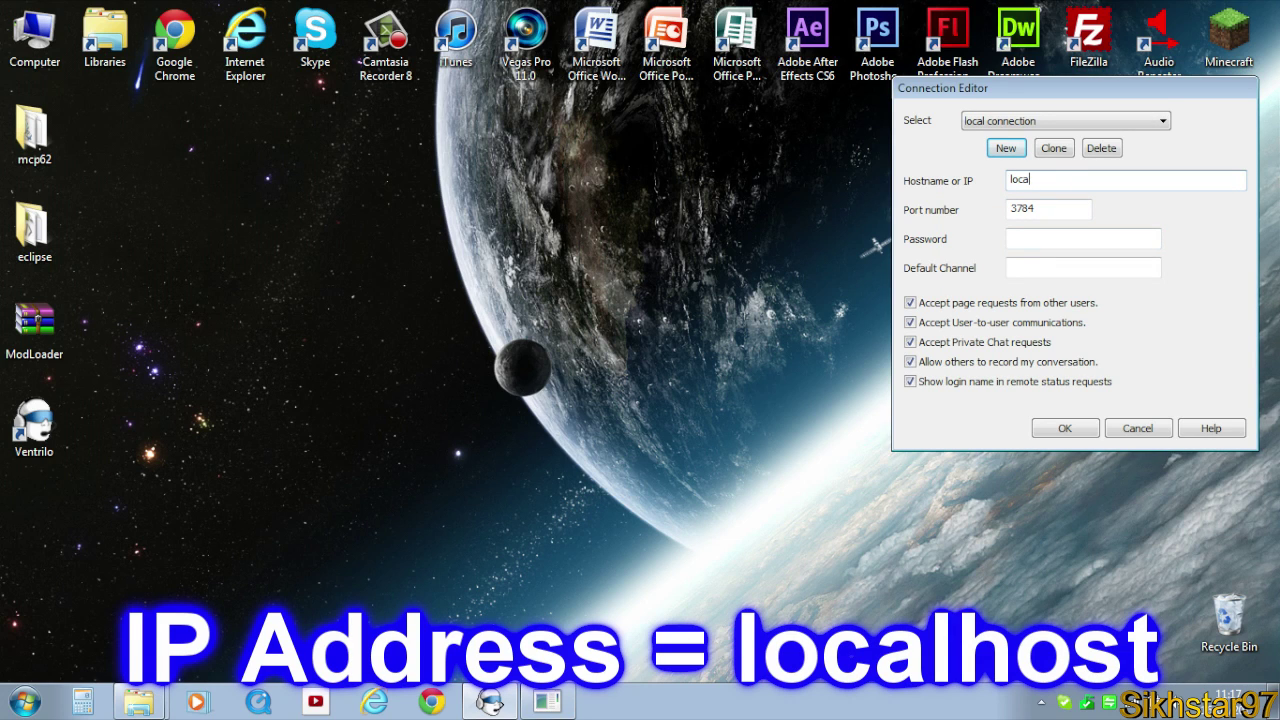
text(lhost)
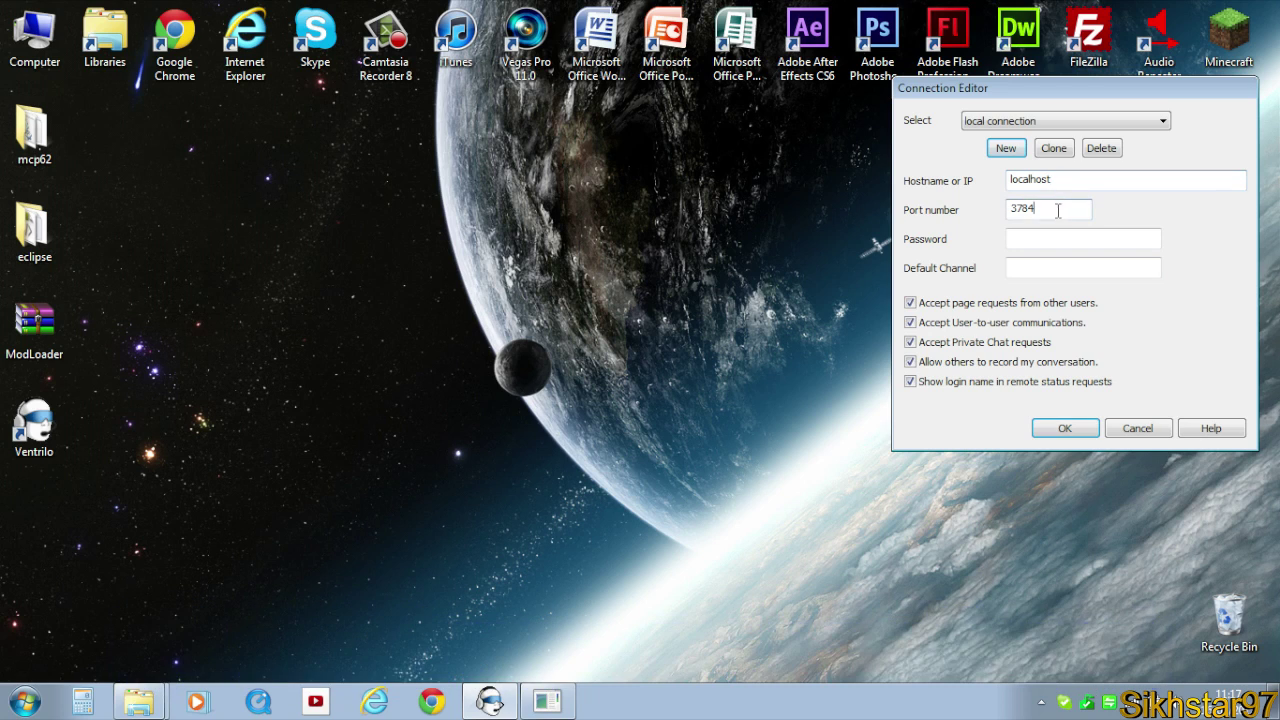
drag(1057, 208, 999, 216)
click(1056, 208)
click(1061, 239)
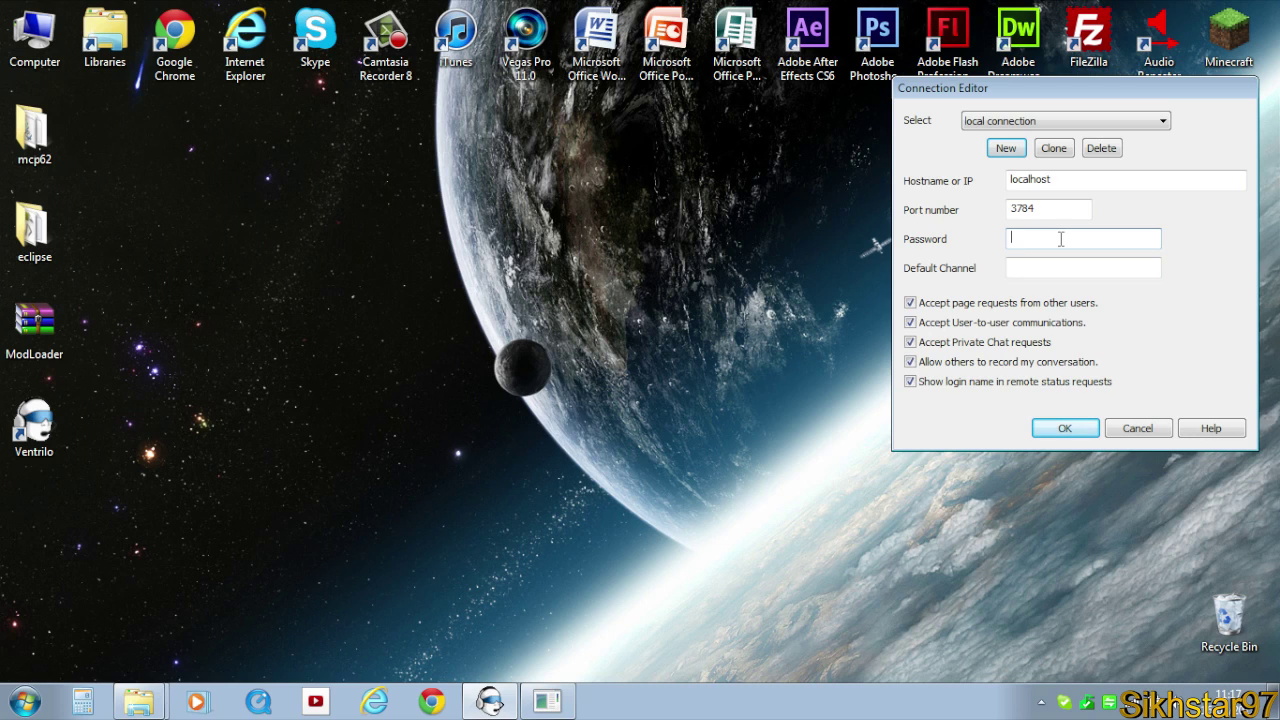
click(1028, 270)
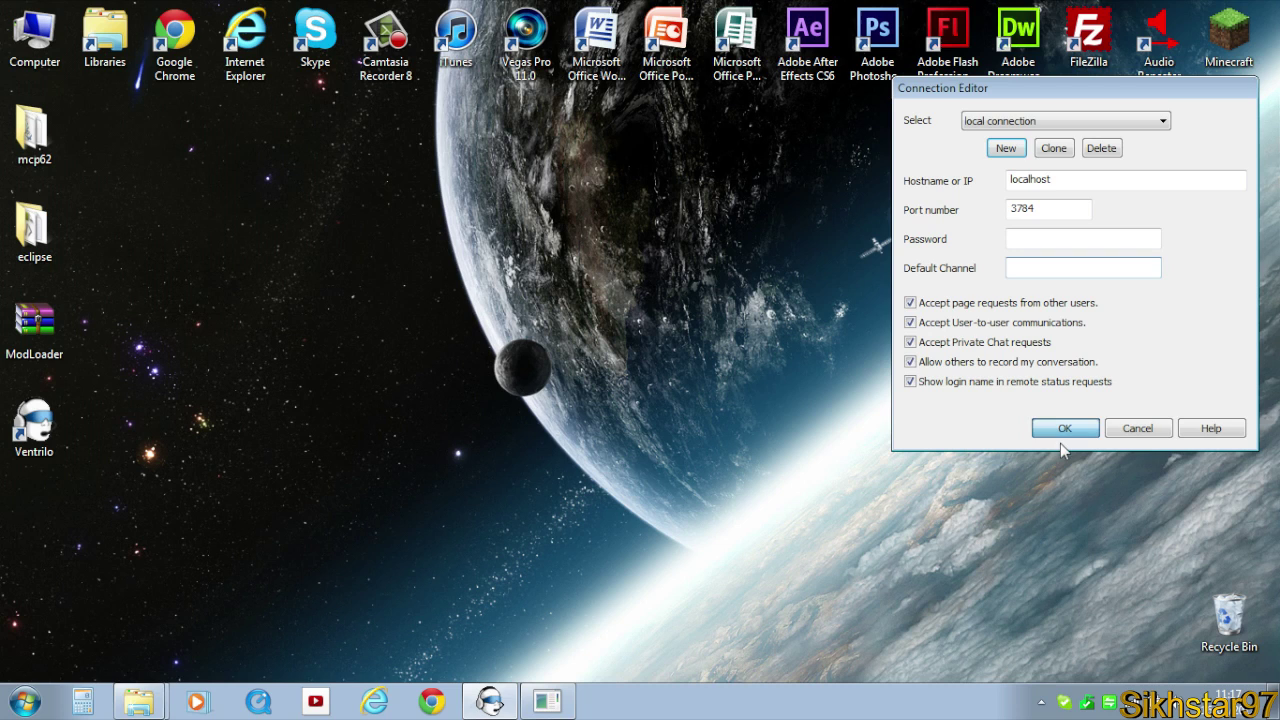
click(1086, 427)
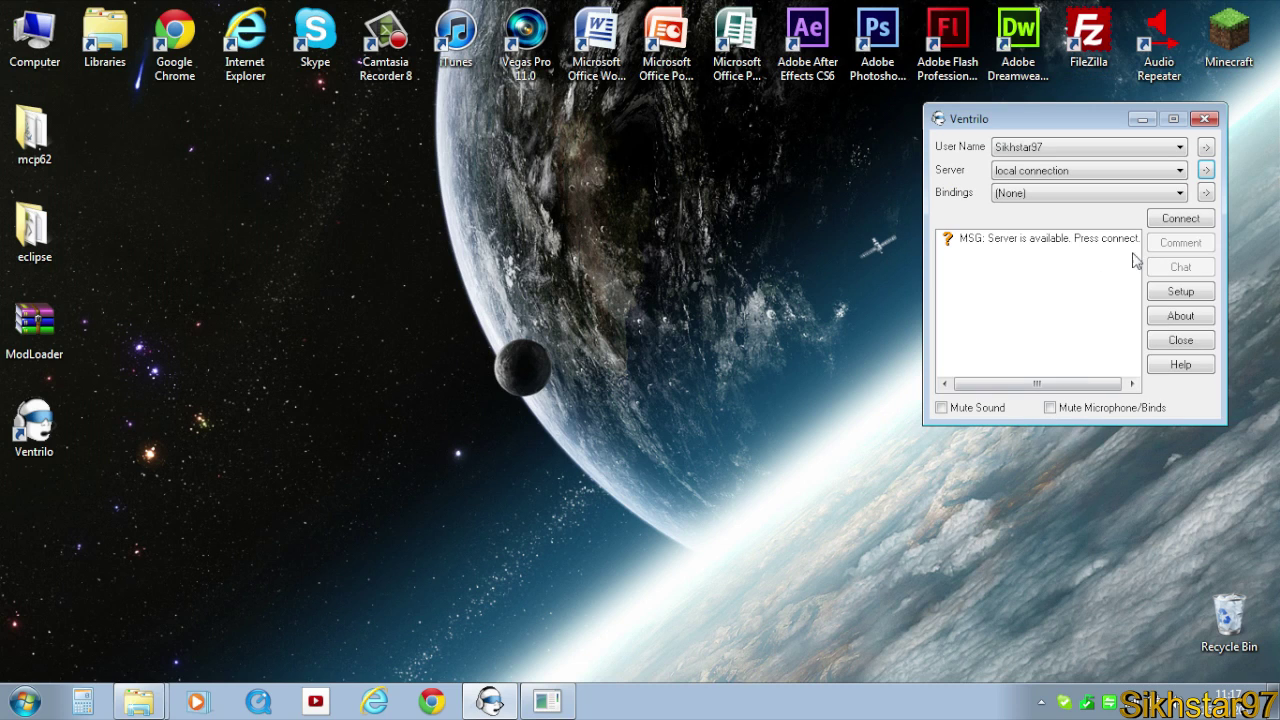
click(1160, 222)
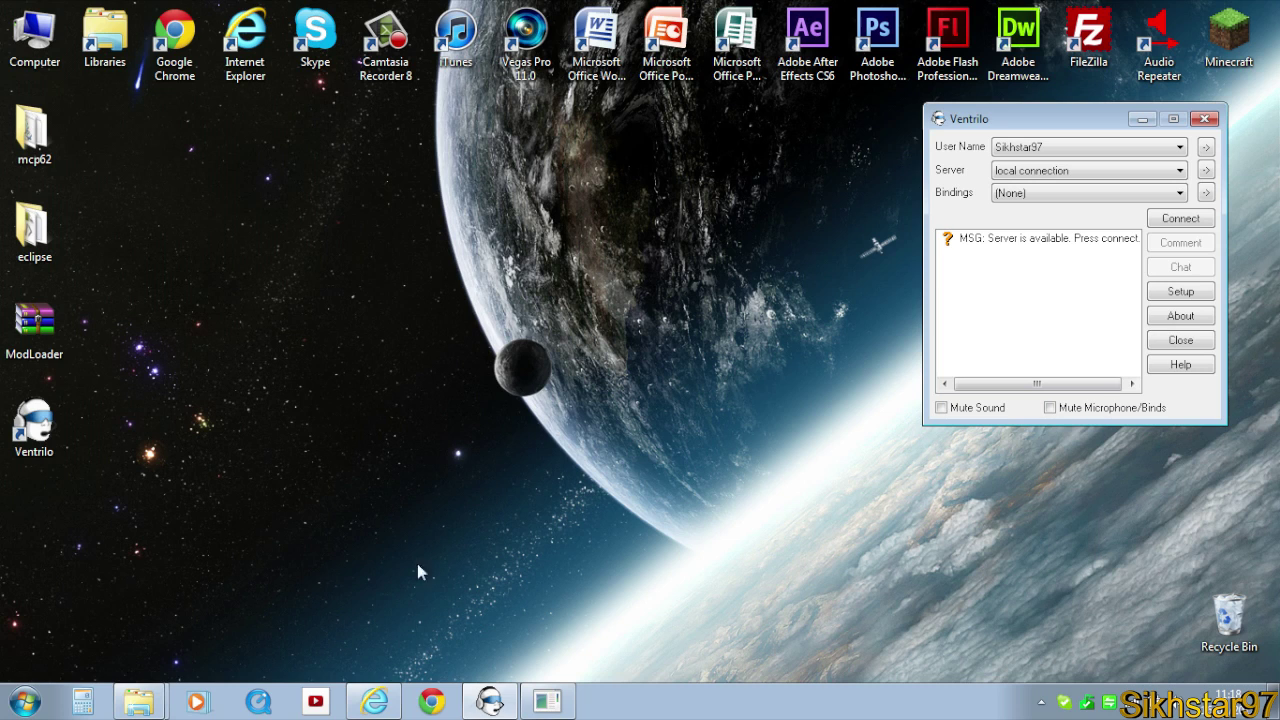
Copy the external IP address shown on IP Chicken, then return to Ventrilo.
click(374, 701)
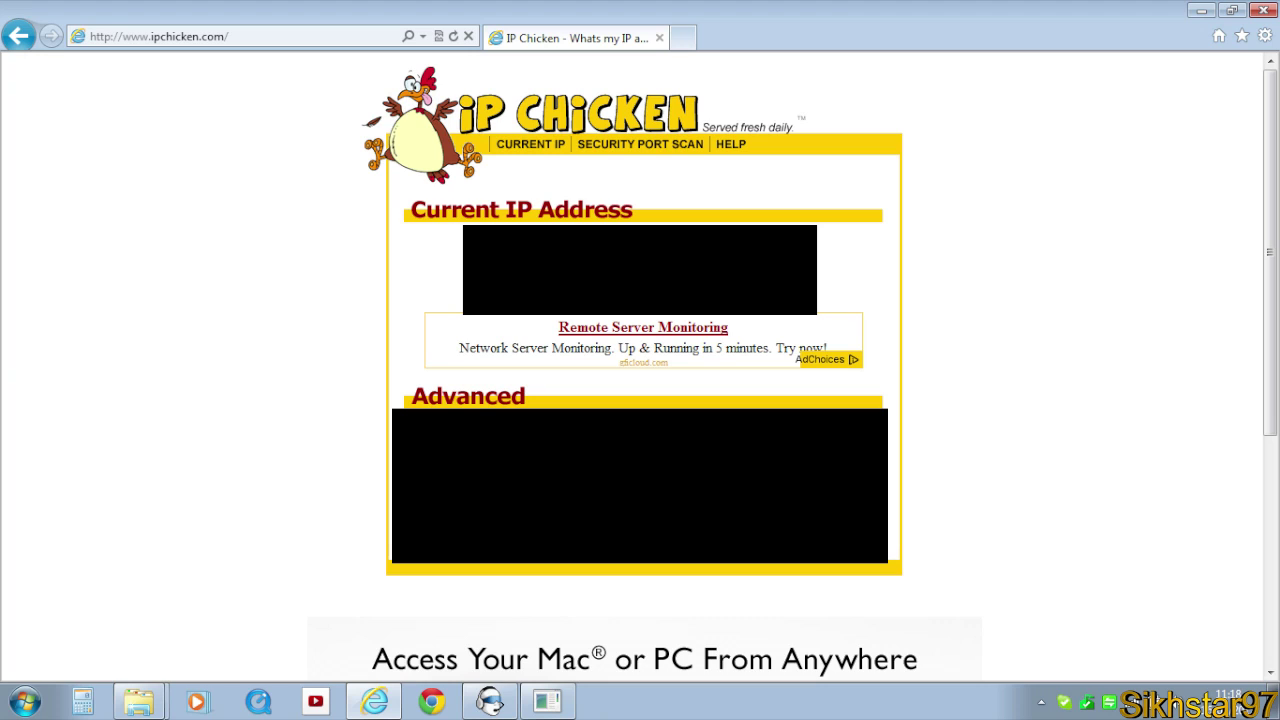
right_click(670, 252)
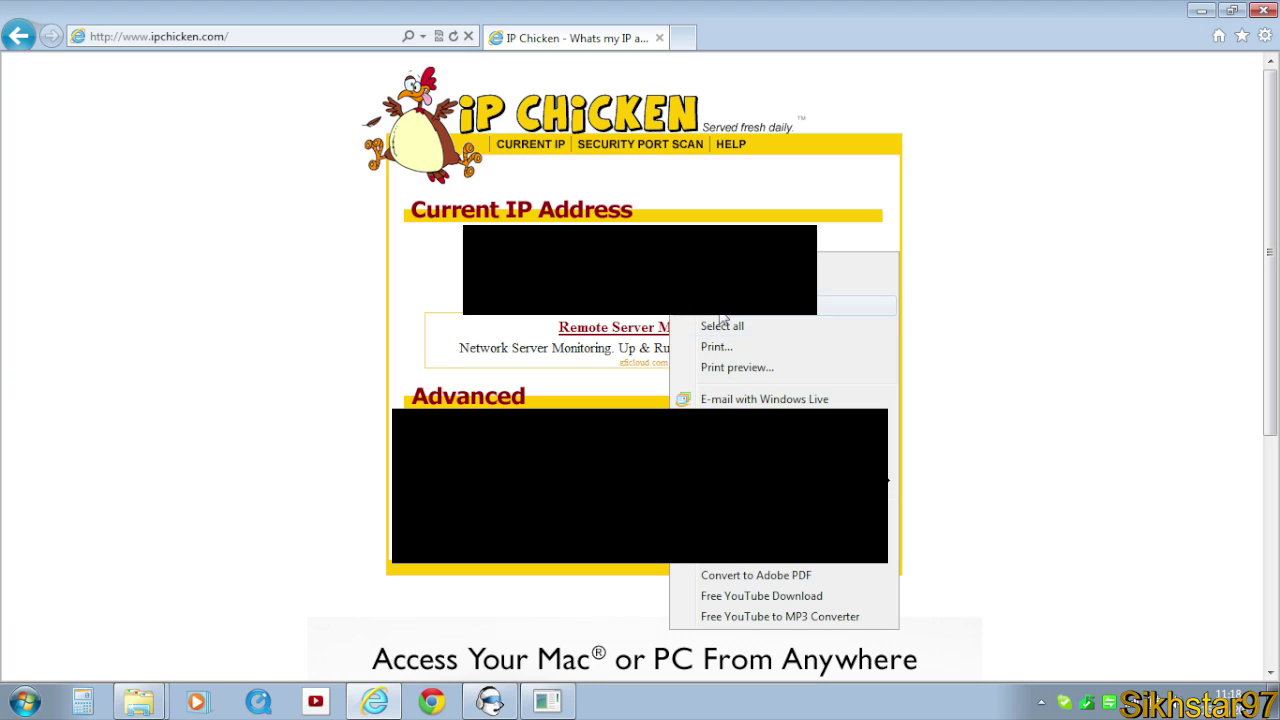
key(Escape)
click(490, 701)
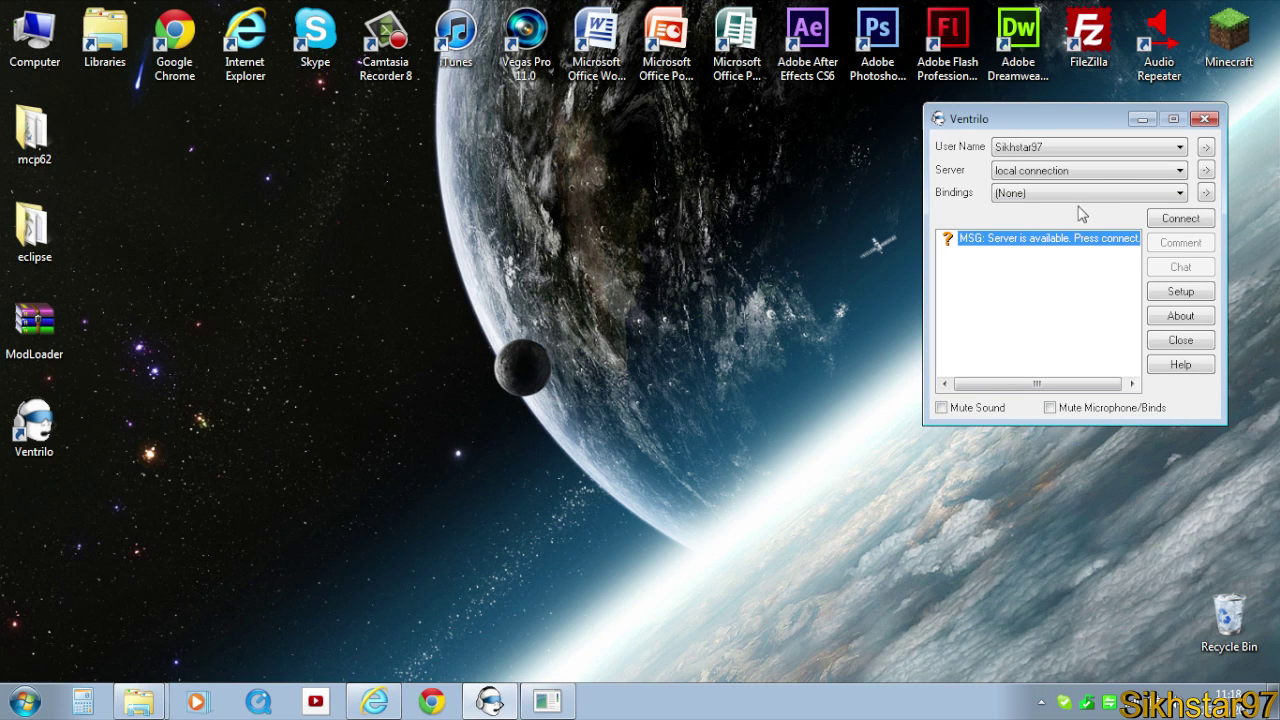
Add and save an 'external connection' server entry using the public IP address.
click(1206, 170)
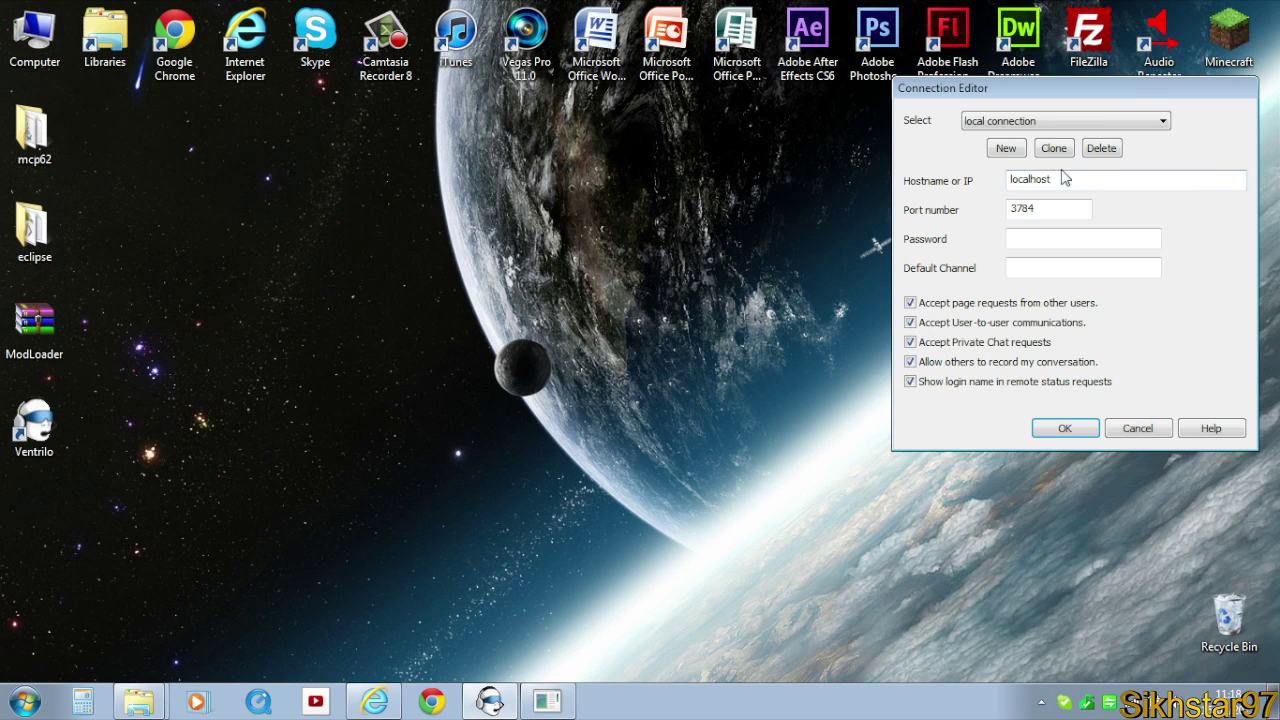
click(1007, 150)
text(e)
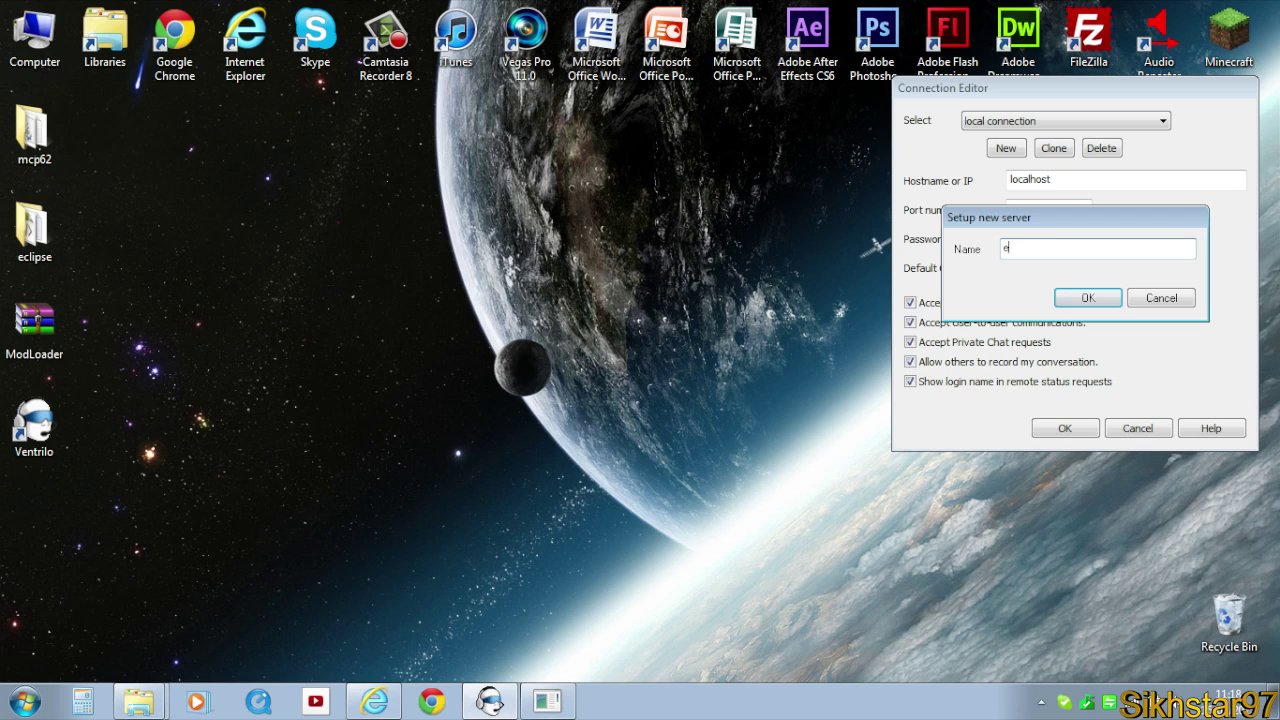
text(xternal connection)
key(Return)
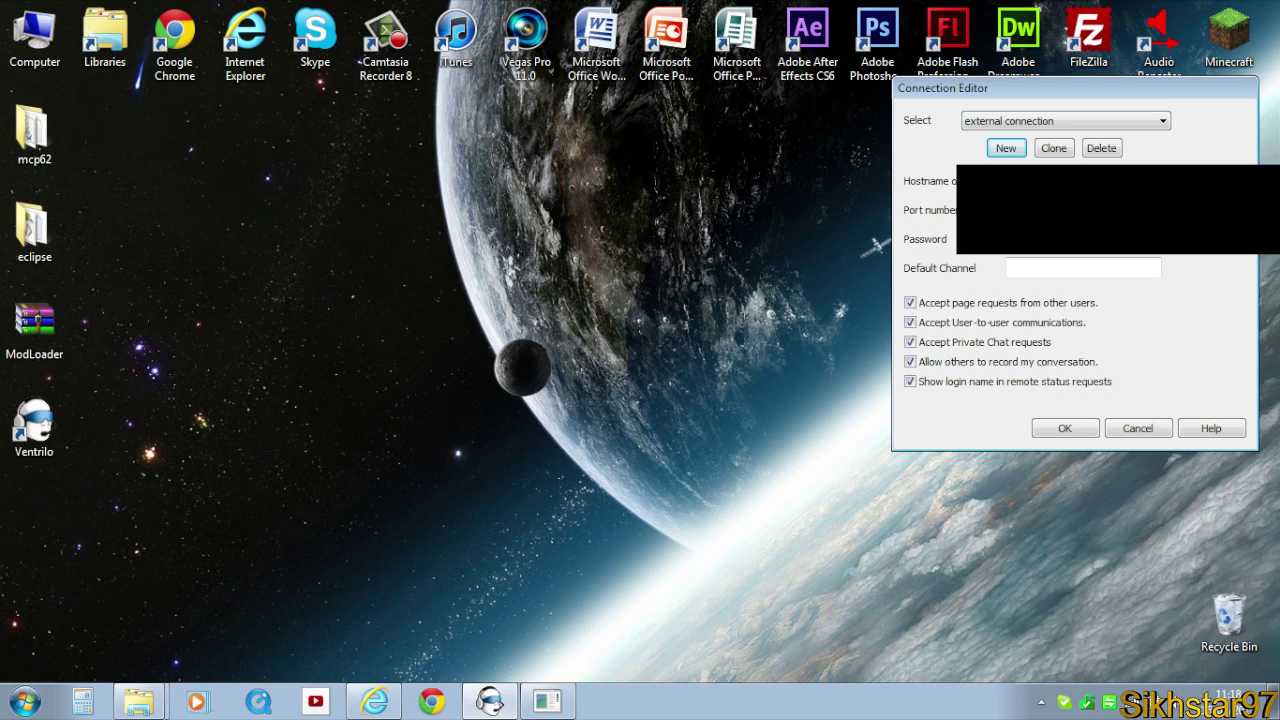
key(Tab)
click(1050, 266)
click(1058, 430)
Connect to the server through the saved external connection.
click(1182, 218)
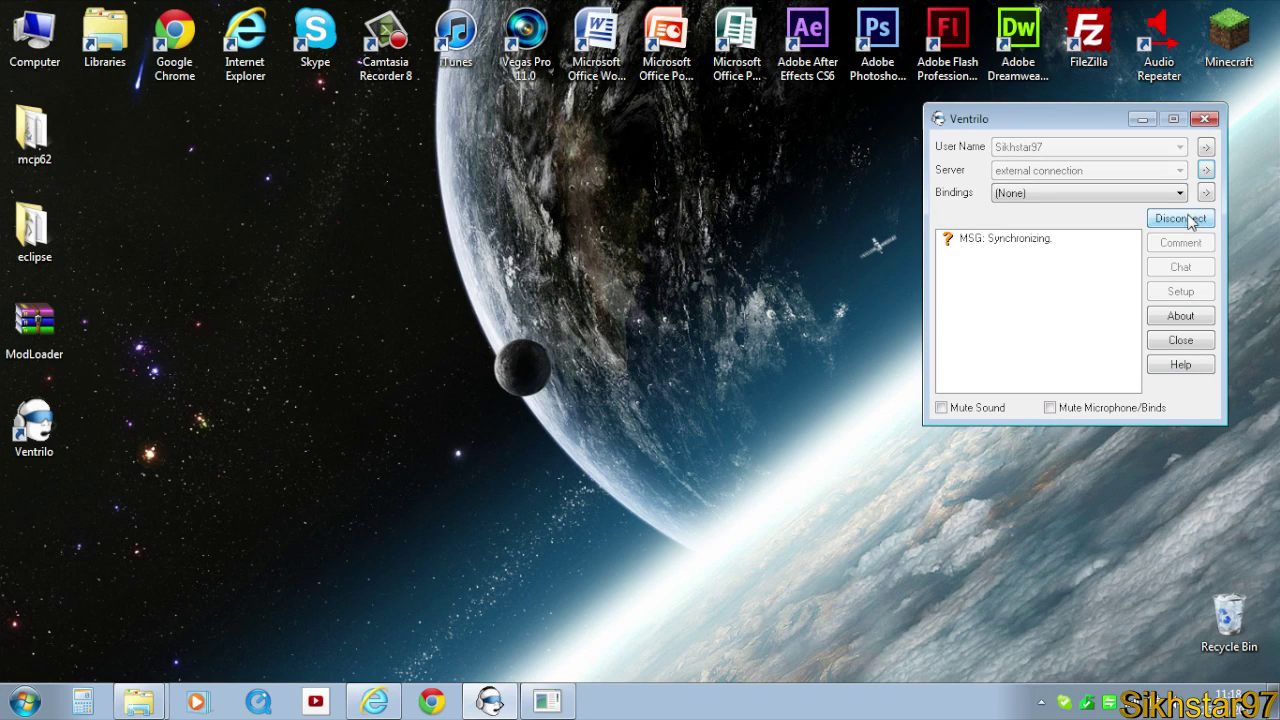